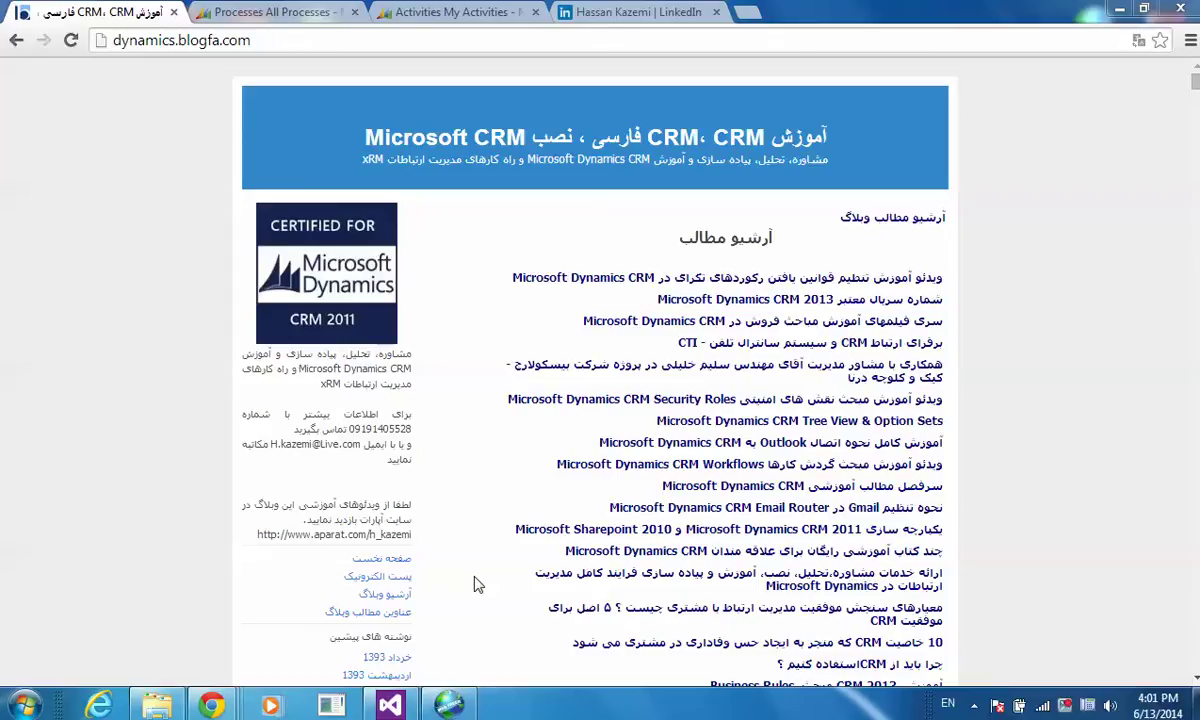
Switch from the Blogfa blog to the LinkedIn profile tab and dismiss the sign-in notification
left_click(610, 10)
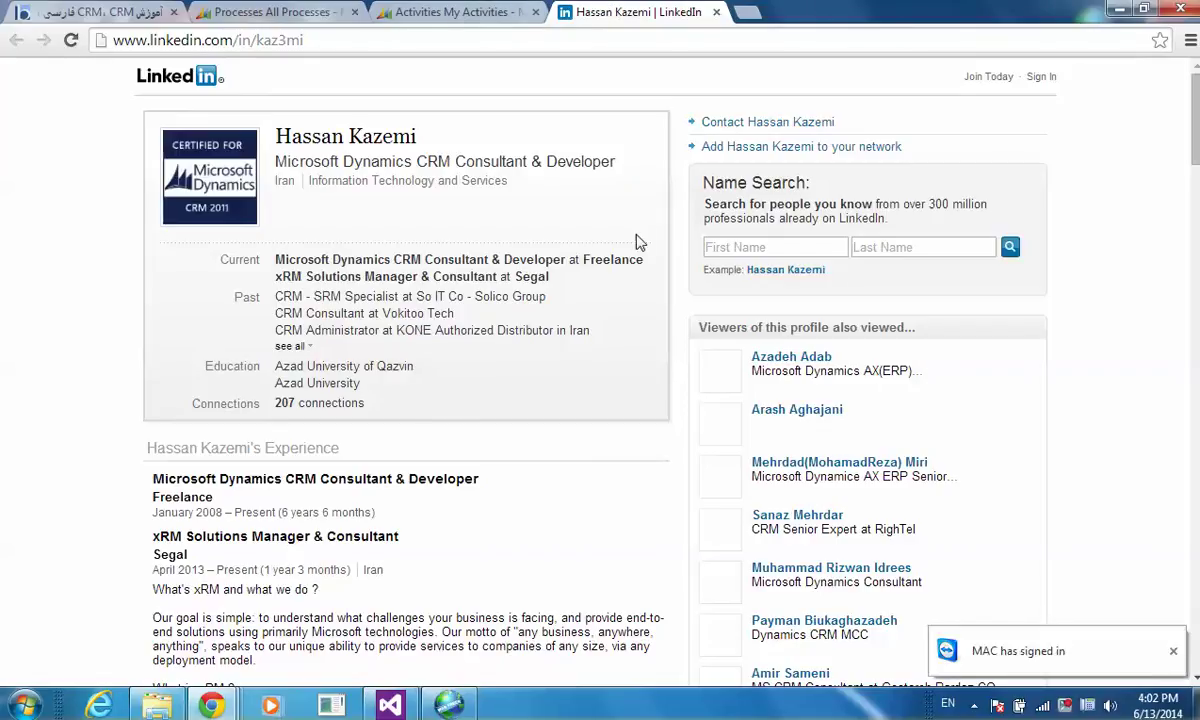
left_click(1174, 652)
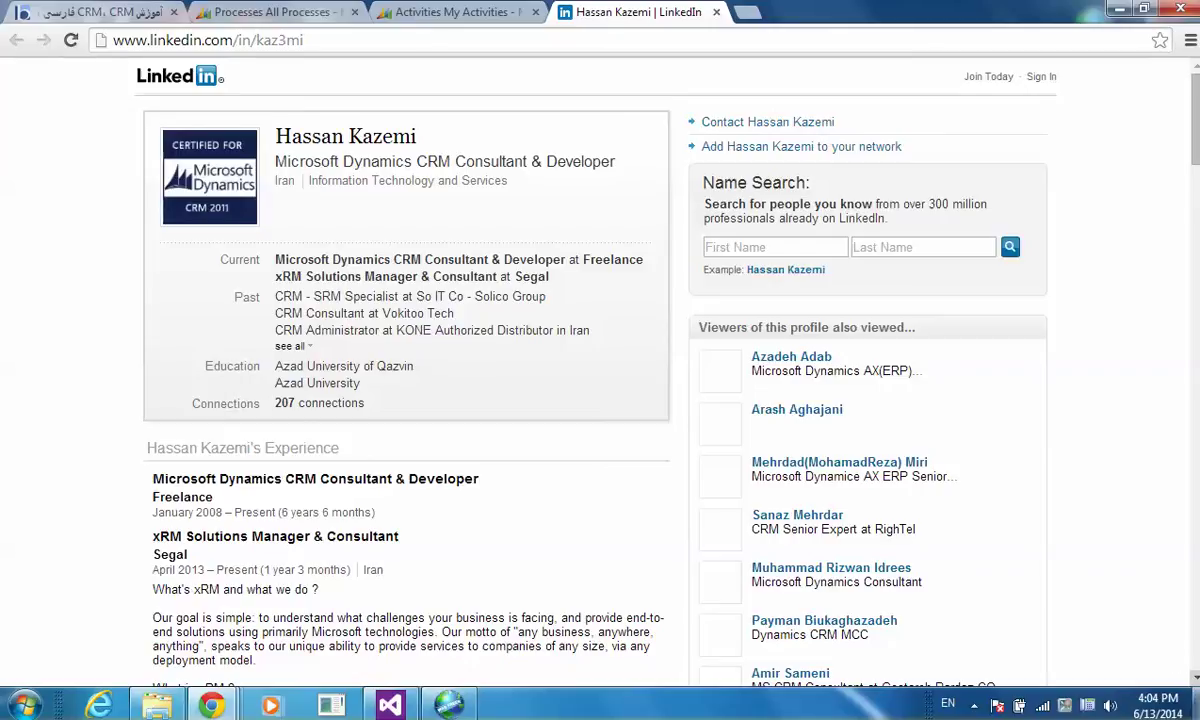
Switch to the Dynamics CRM All Processes tab with its 10 workflows
key("ctrl+2")
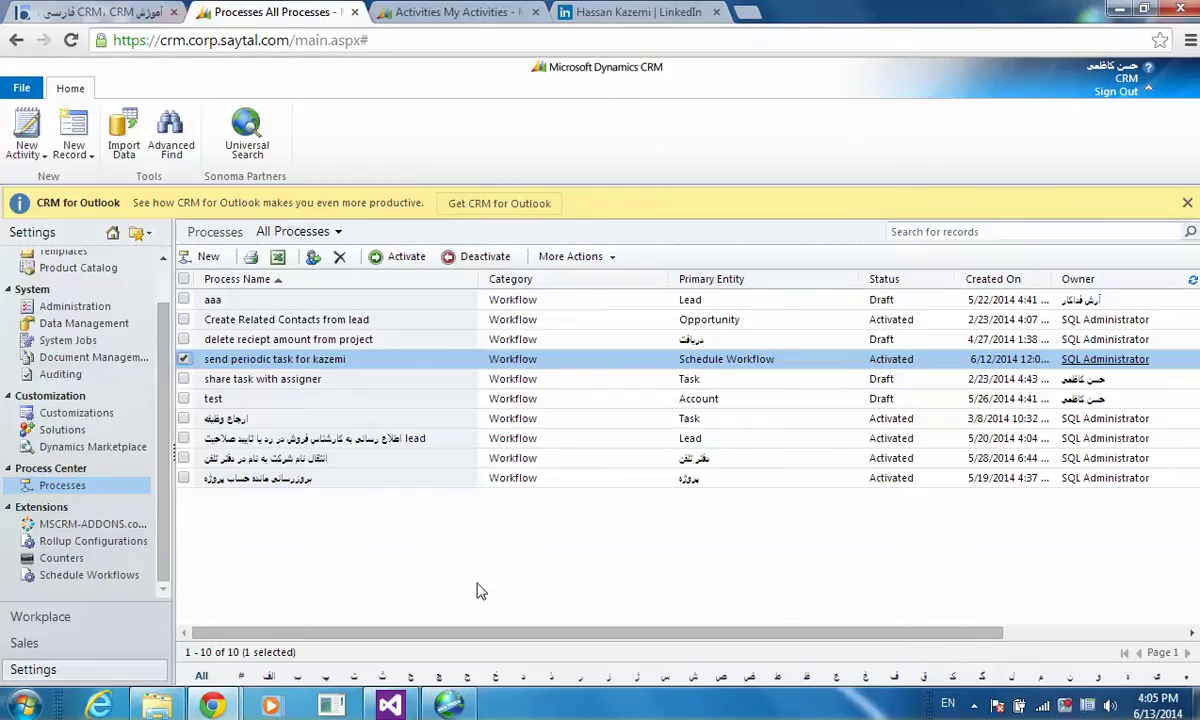
Open Schedule Workflows, preview a new record form, then close it without saving
left_click(82, 575)
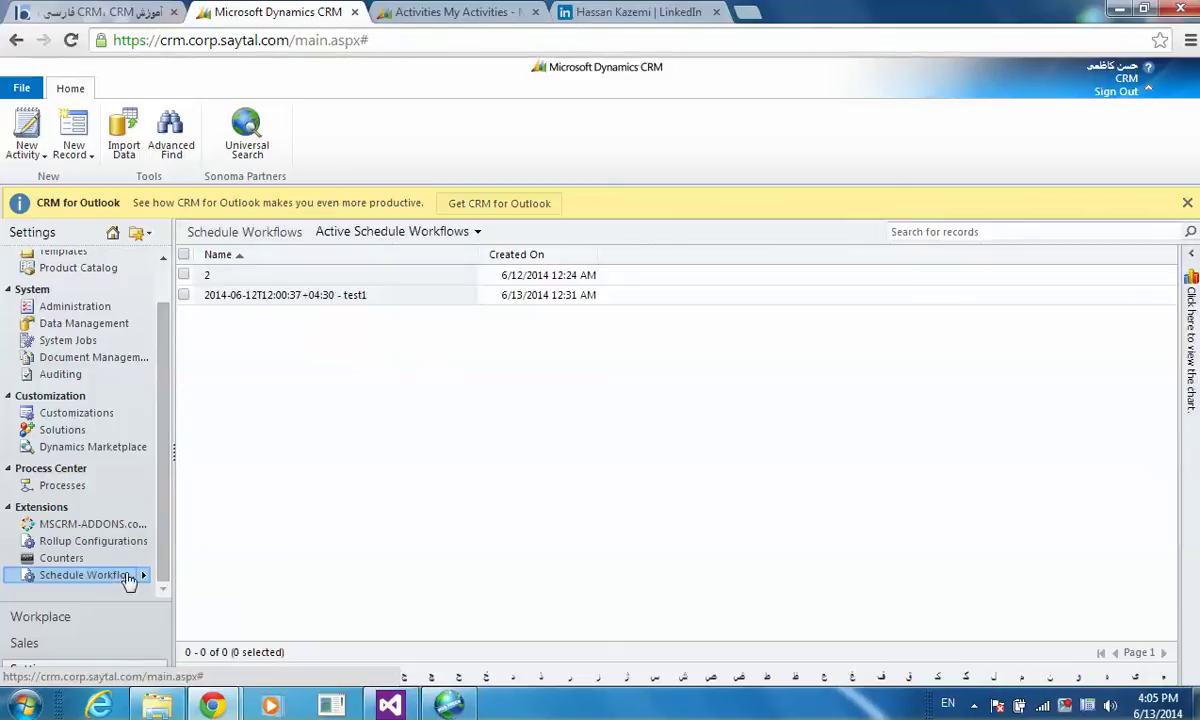
left_click(25, 127)
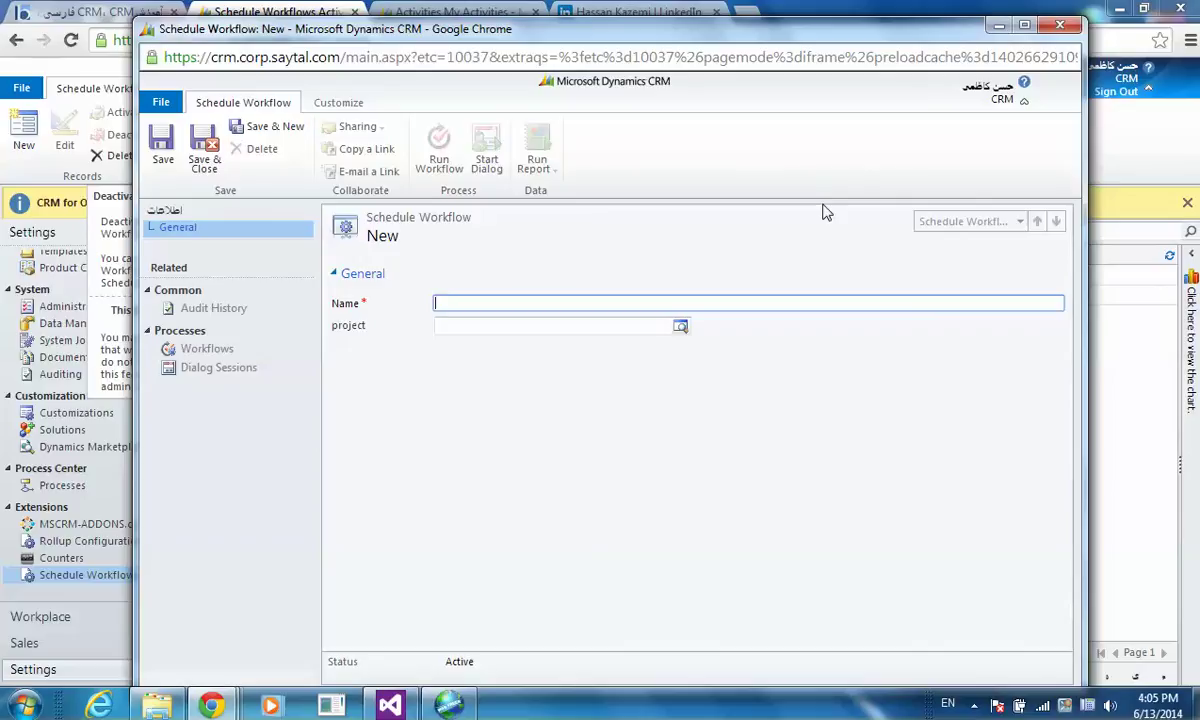
left_click(1061, 27)
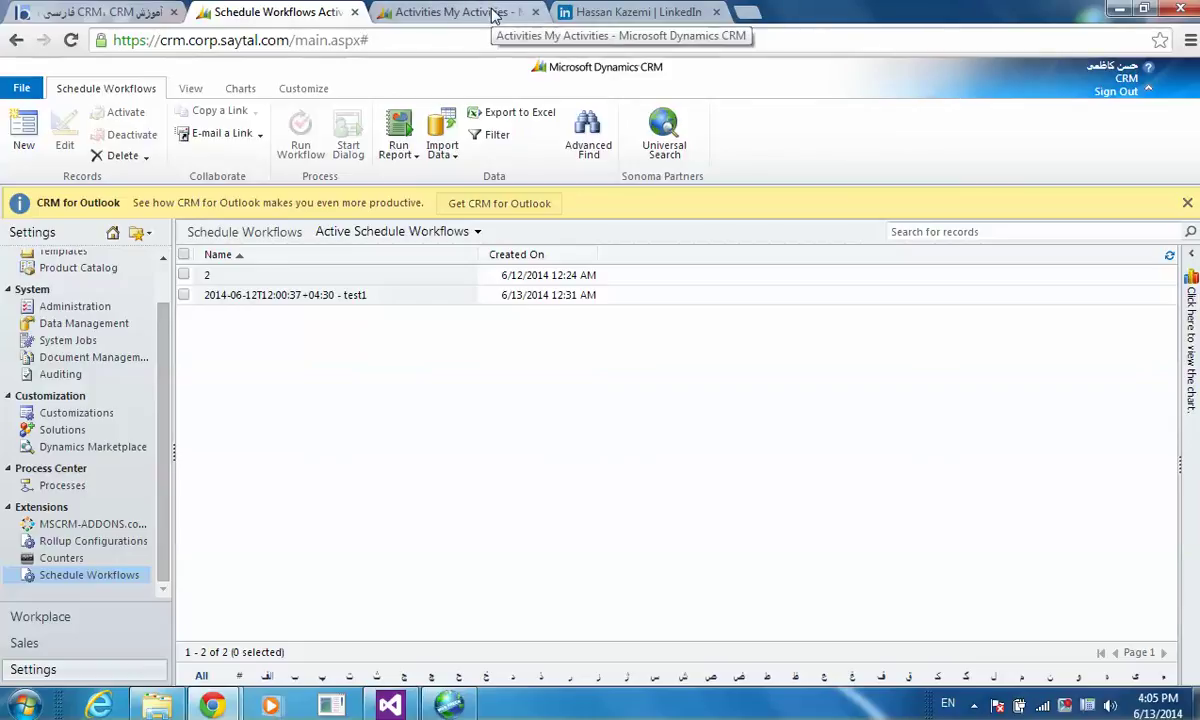
Open the 'send periodic task for kazemi' workflow and review its Create Schedule Workflow step settings
left_click(60, 485)
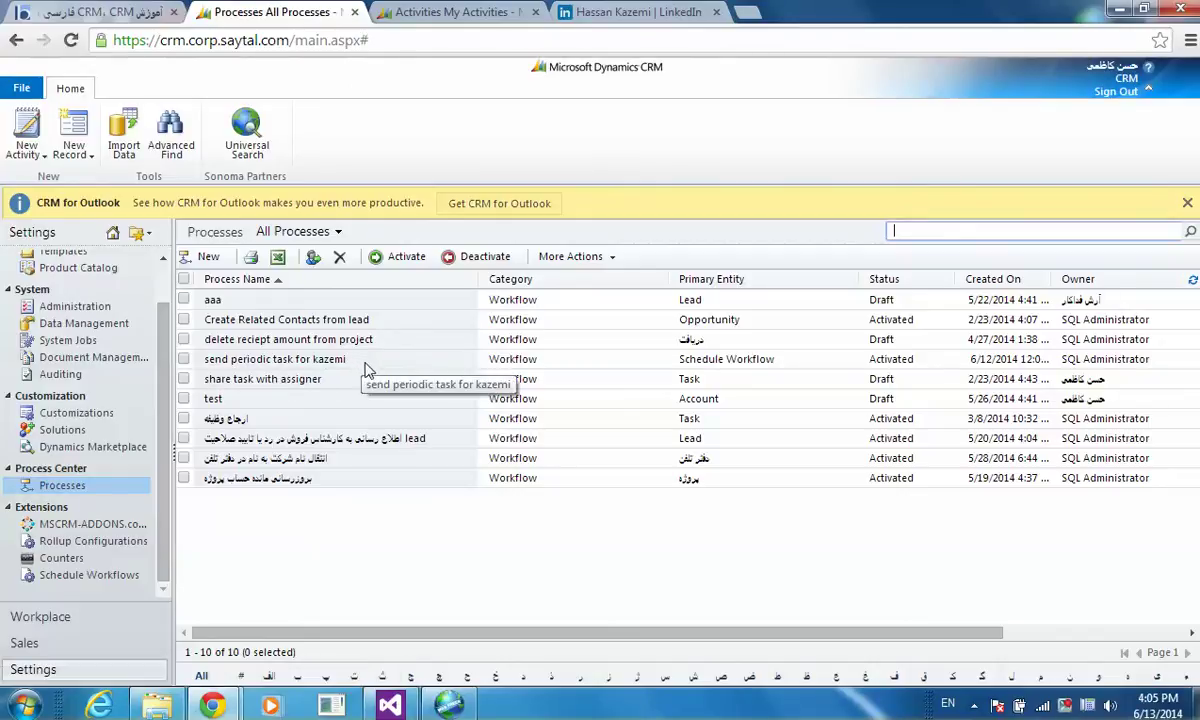
double_click(365, 363)
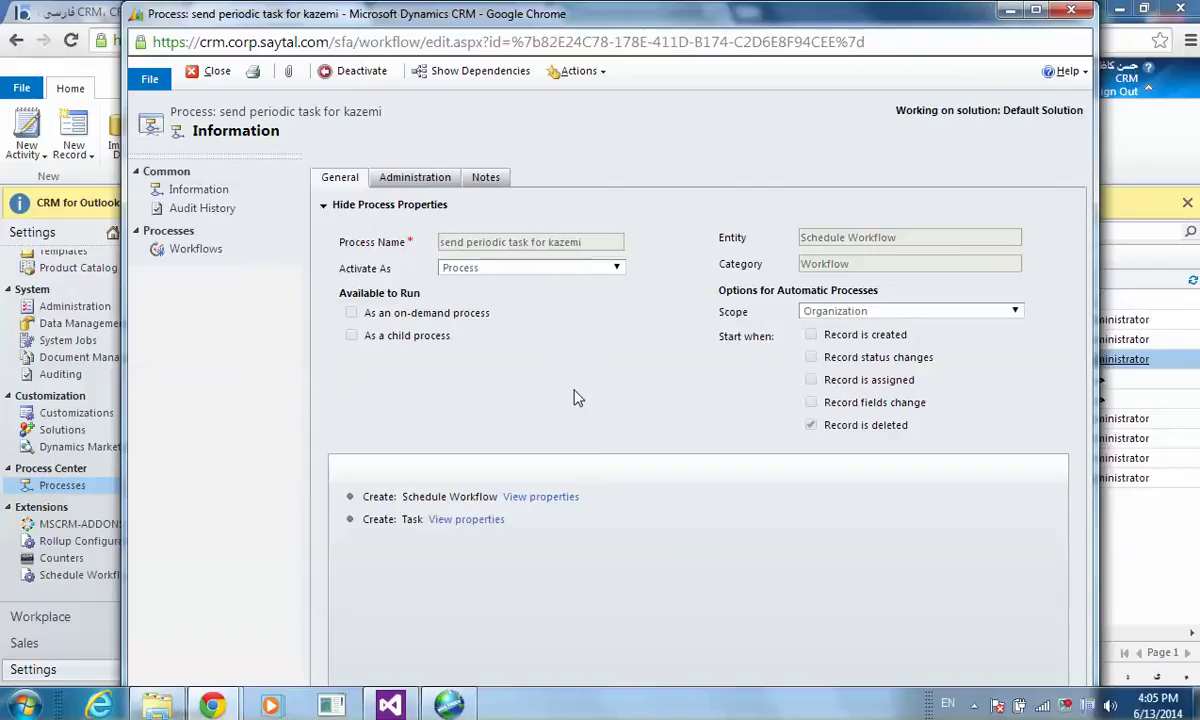
left_click(562, 498)
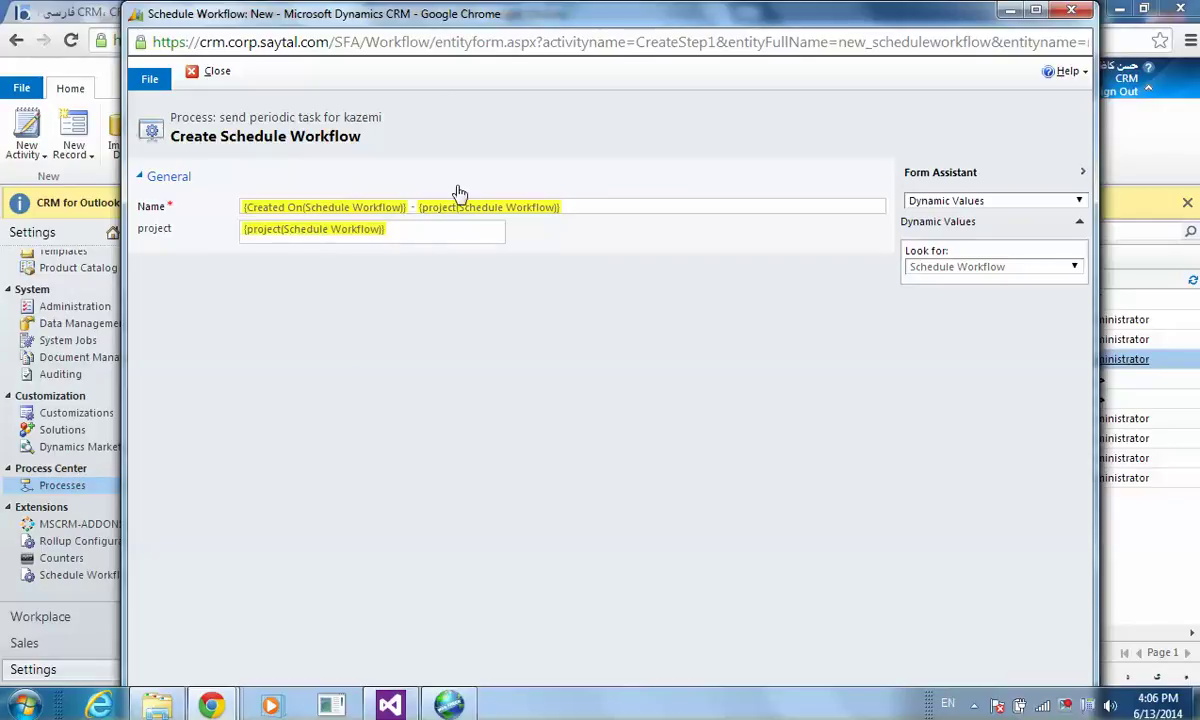
left_click(1071, 9)
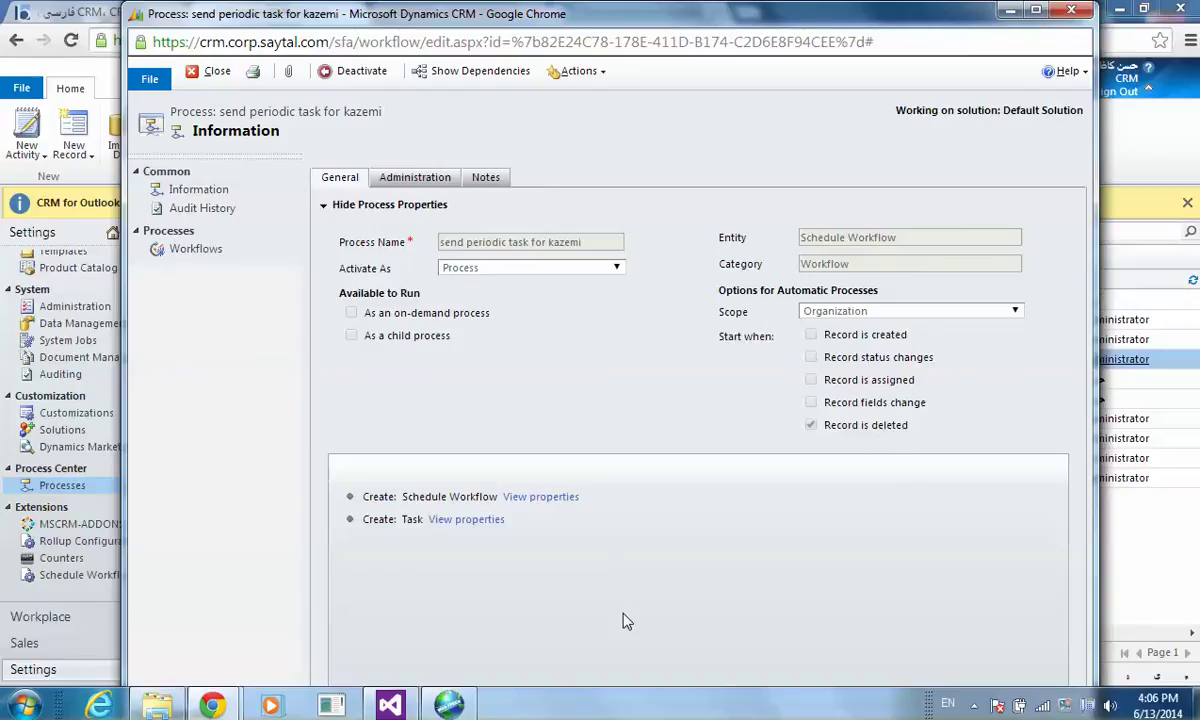
left_click(540, 497)
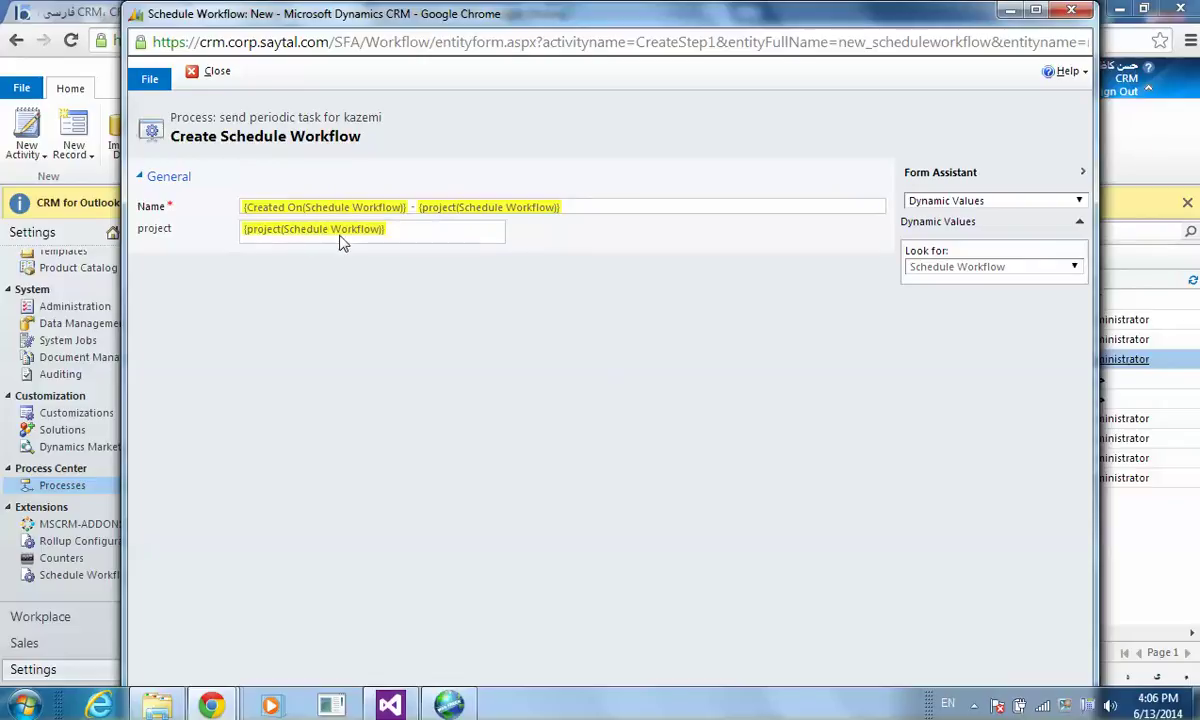
left_click(1066, 10)
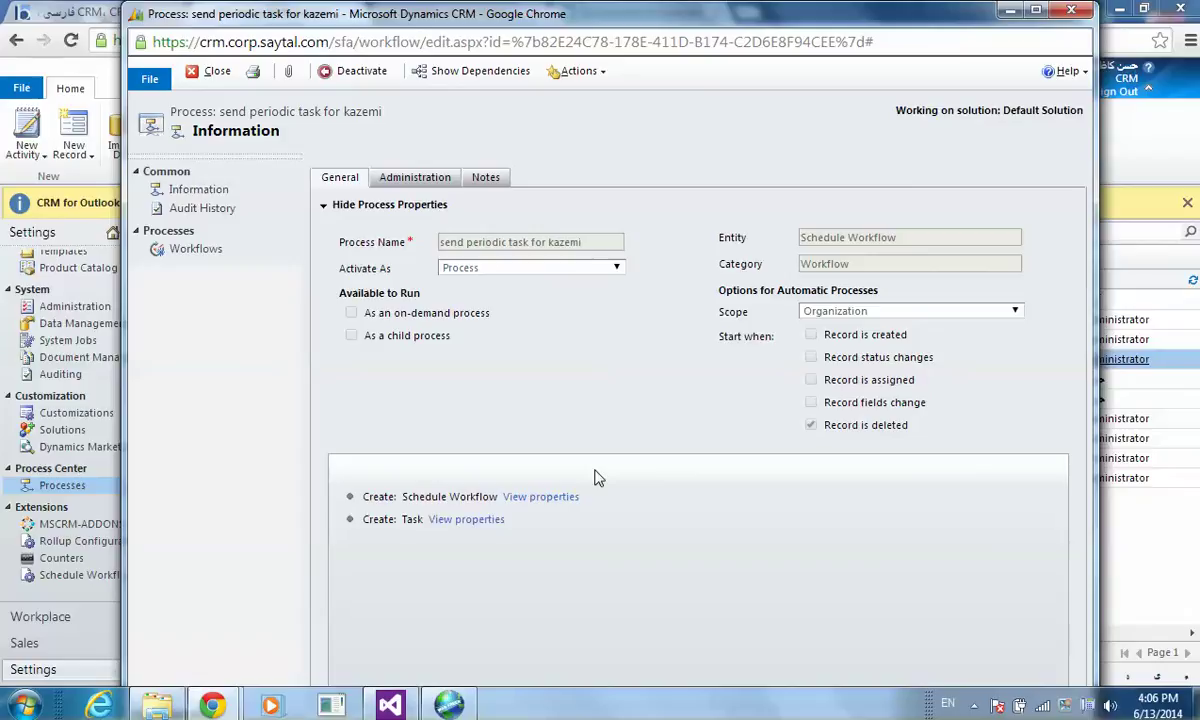
Review the Create Task step's settings, then close the workflow window
left_click(466, 520)
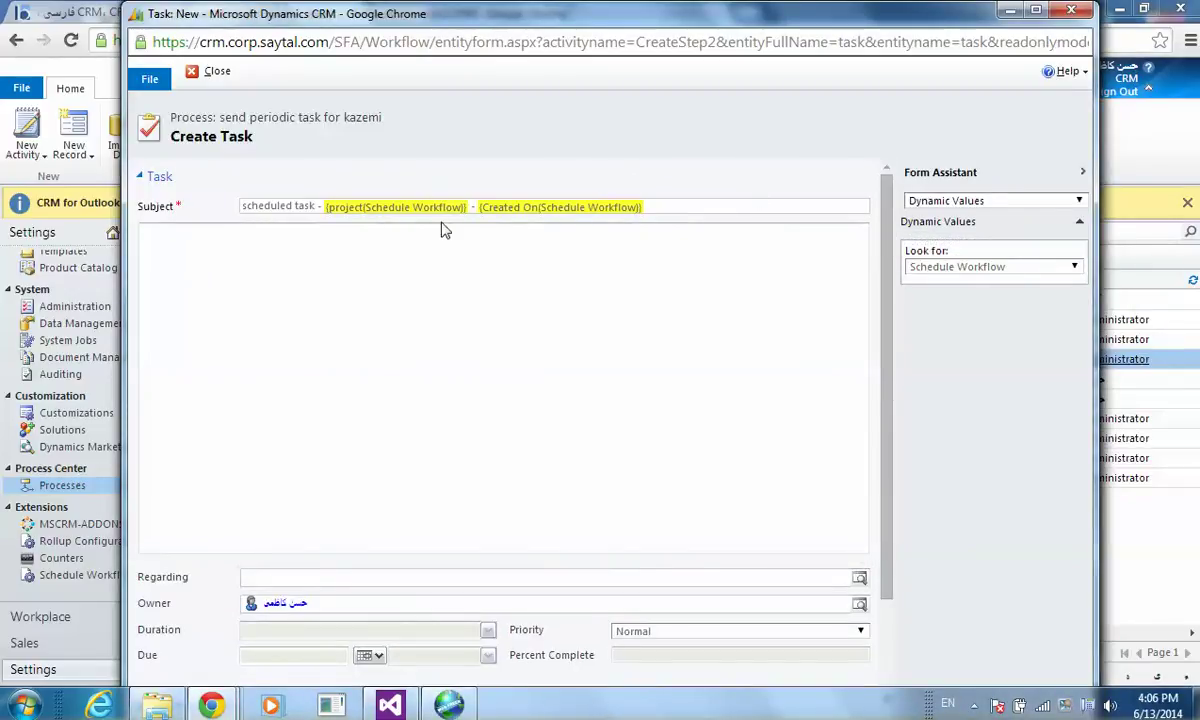
left_click(1071, 10)
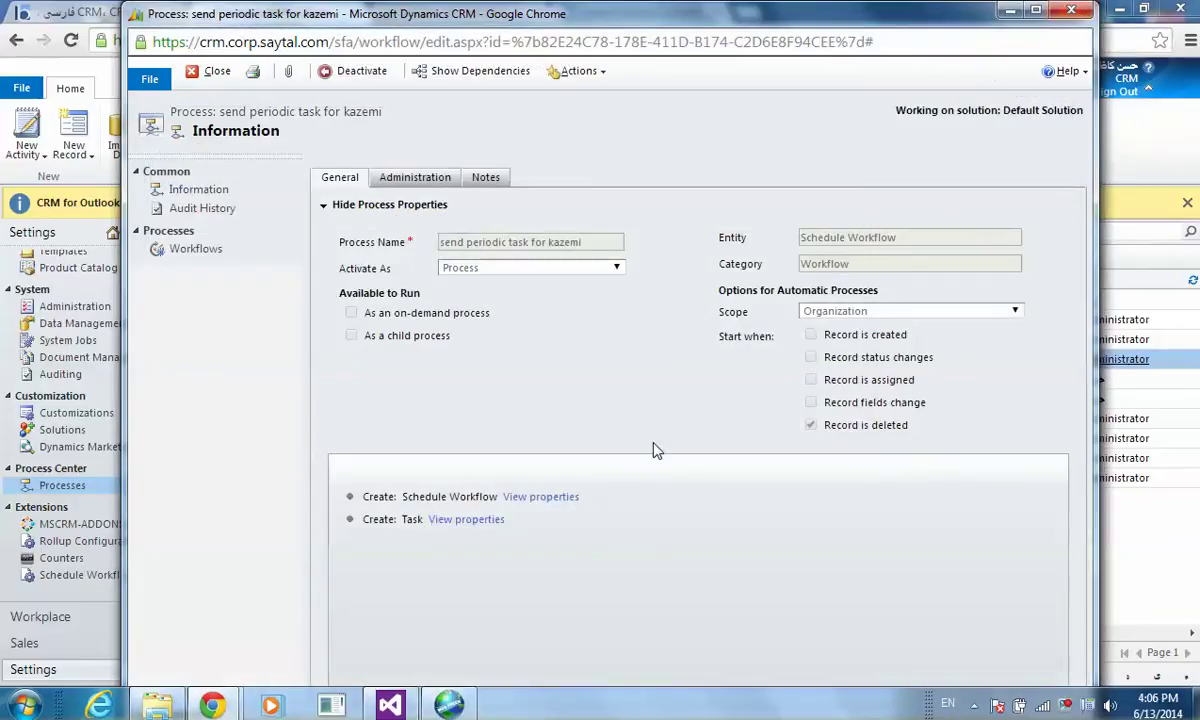
left_click(1076, 14)
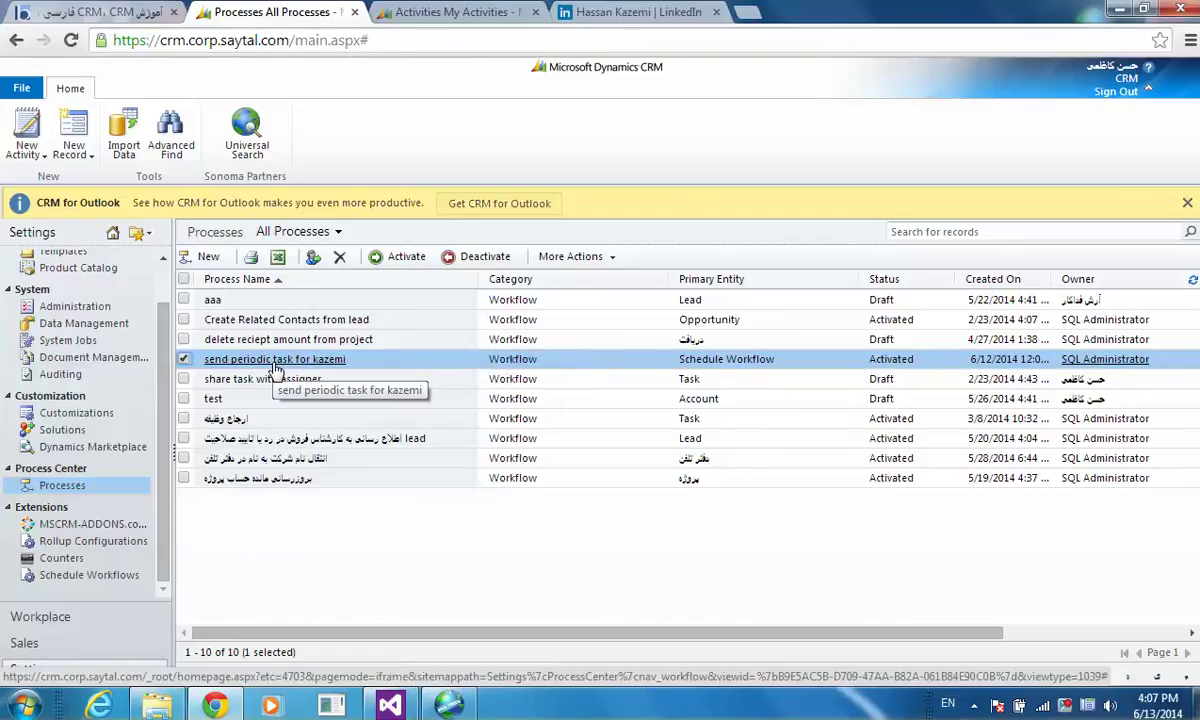
Start a new bulk deletion job in Data Management targeting Schedule Workflows records
left_click(98, 326)
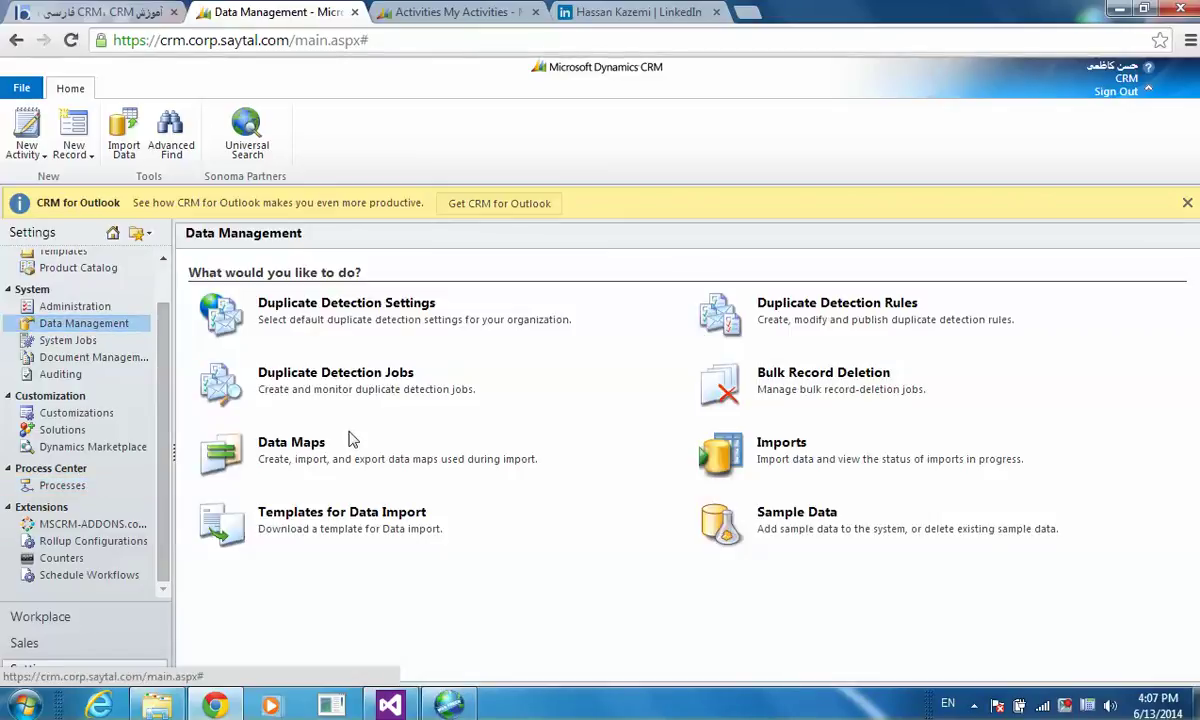
left_click(779, 385)
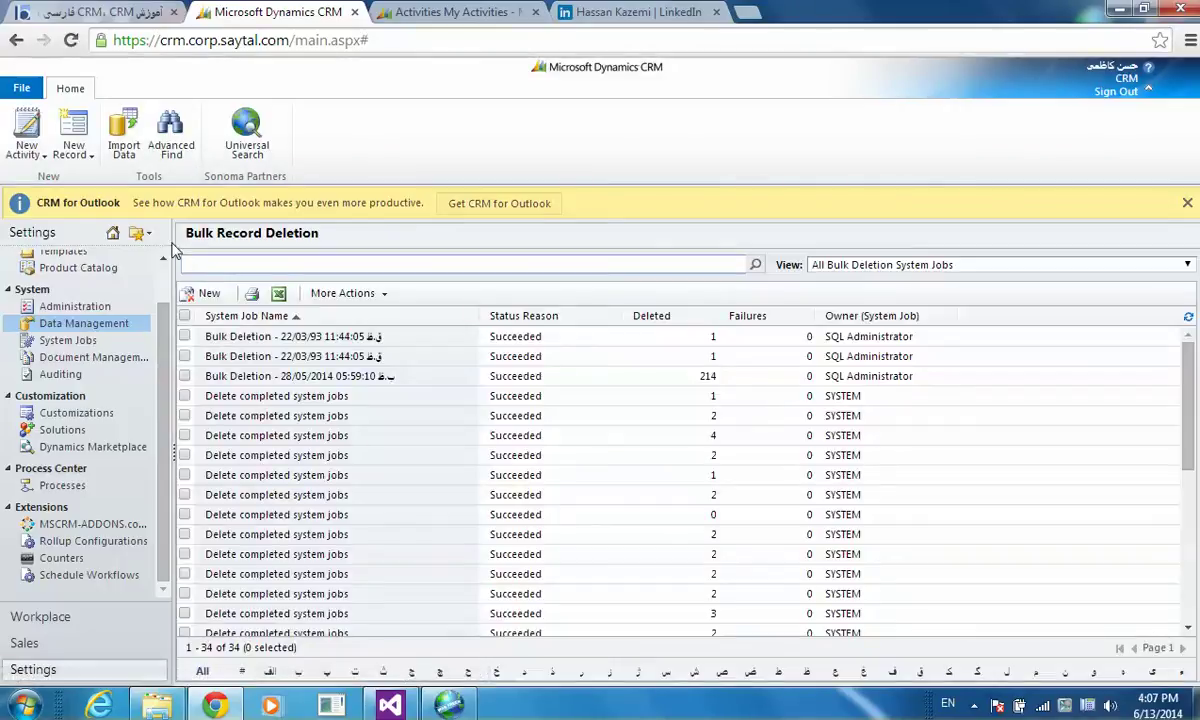
left_click(205, 294)
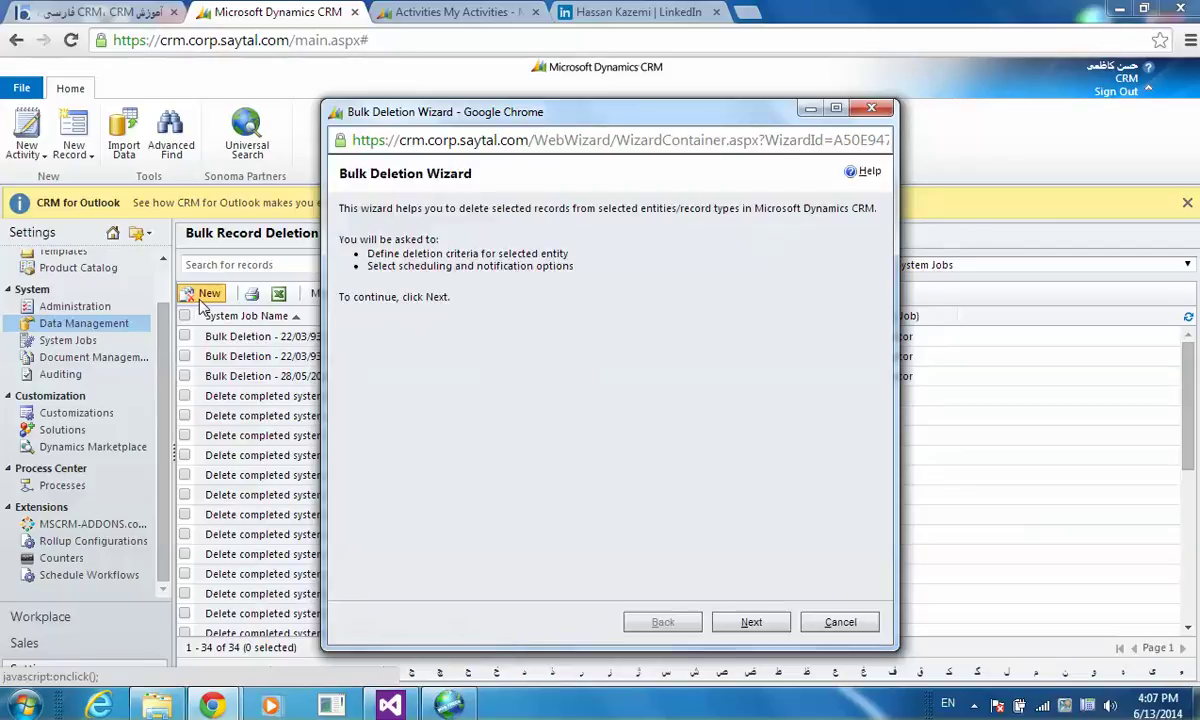
left_click(742, 626)
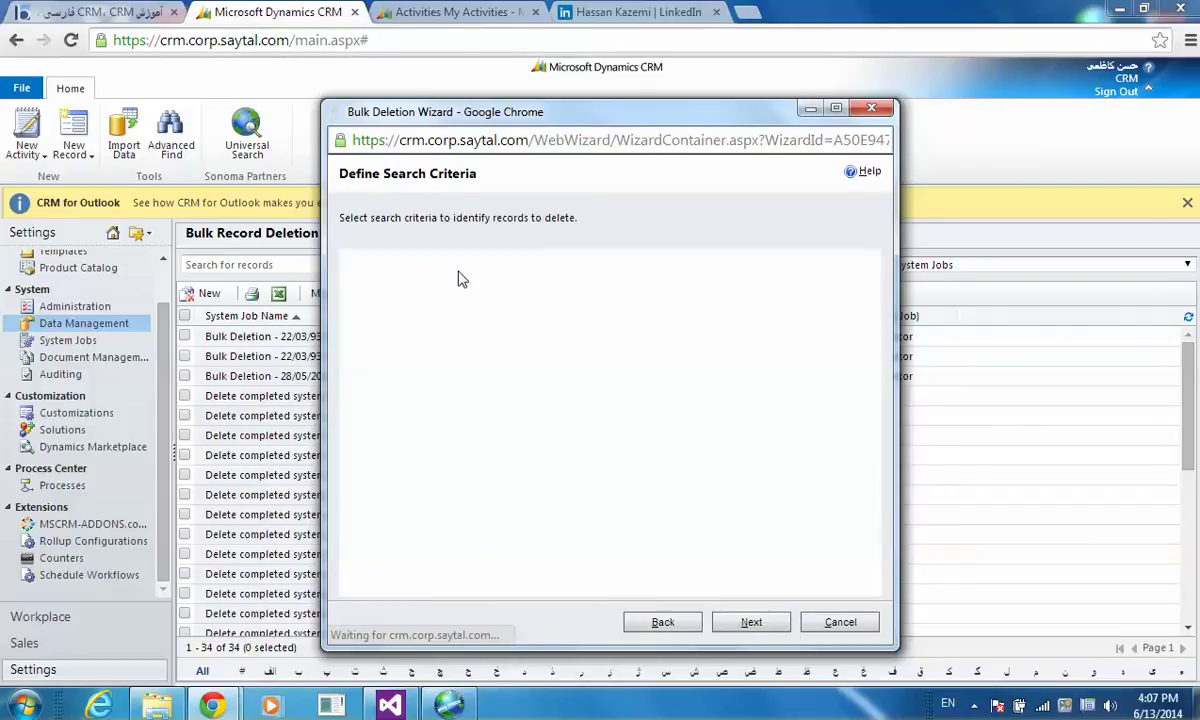
left_click(511, 269)
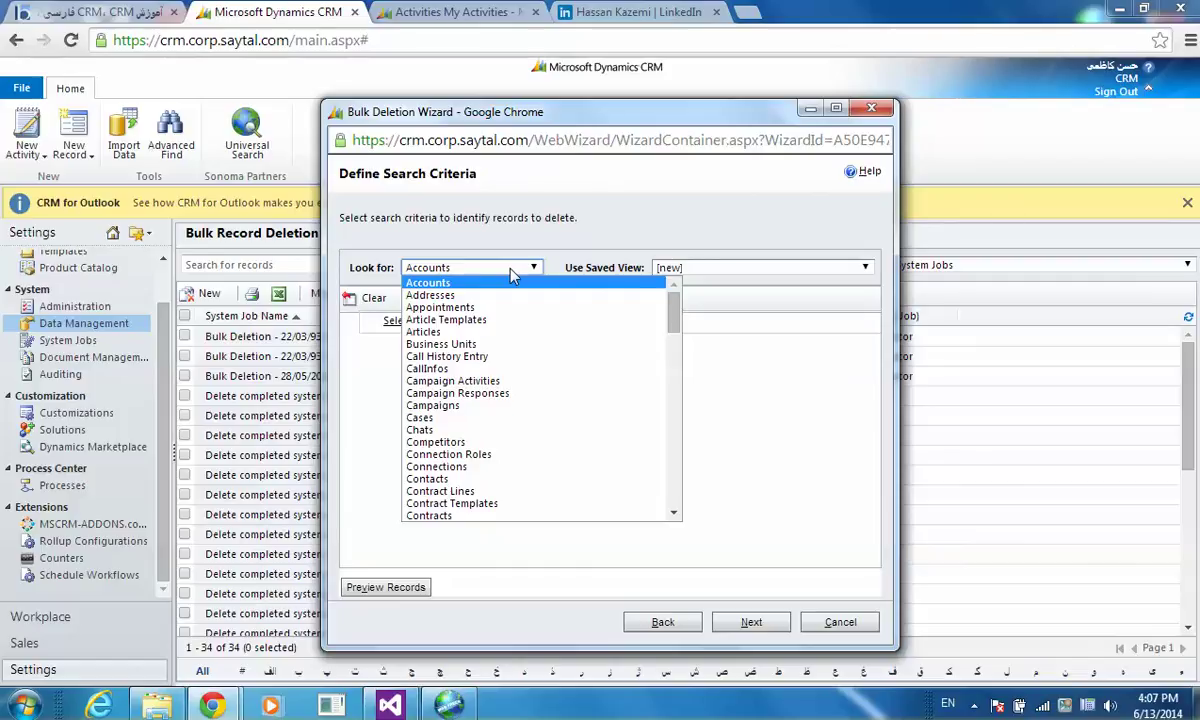
type("sch")
left_click(511, 269)
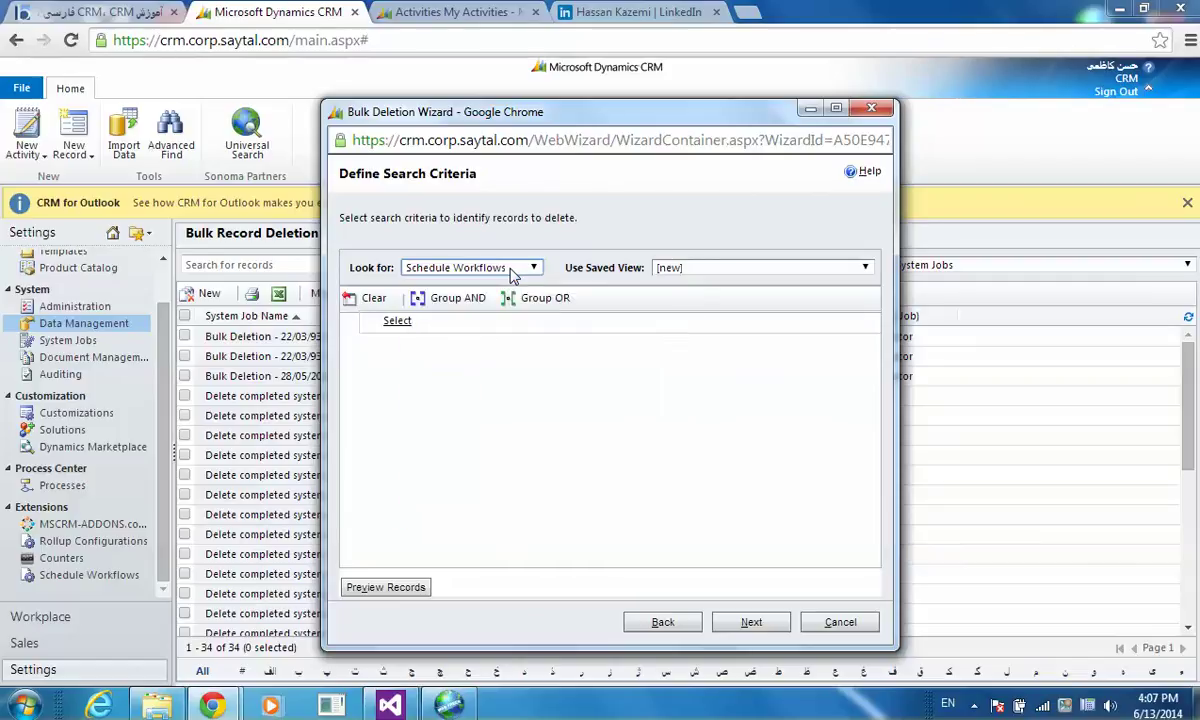
left_click(511, 269)
left_click(510, 269)
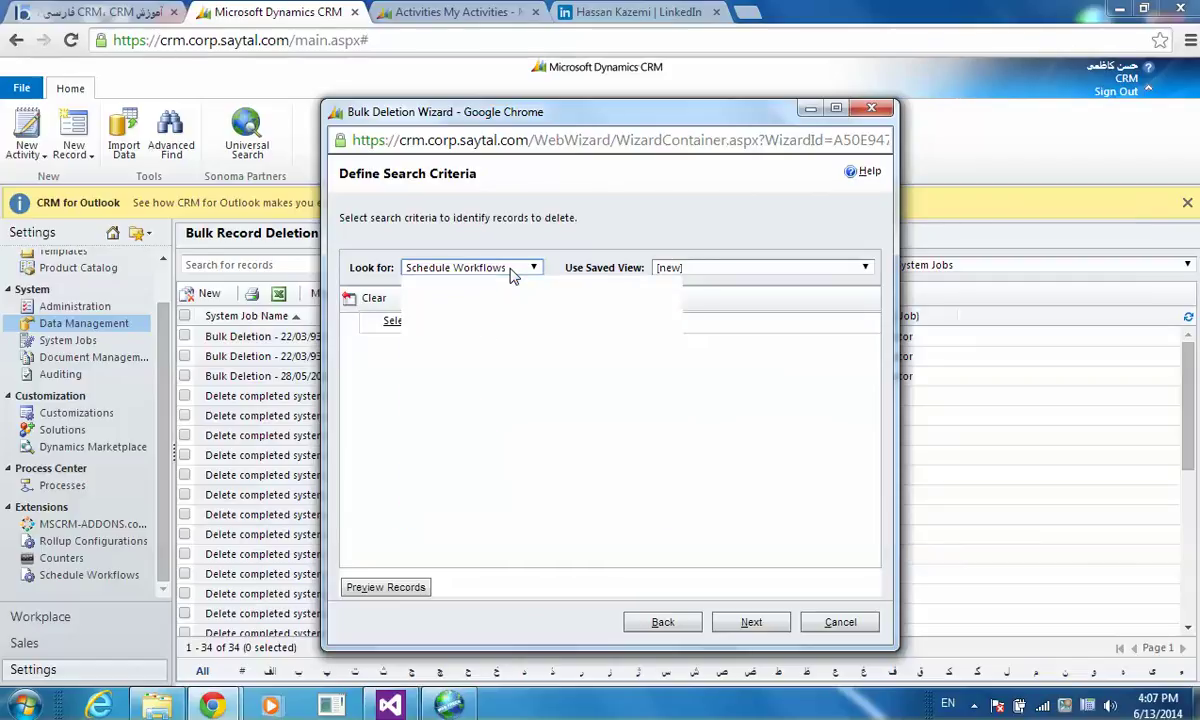
Add a related project Status Equals condition and open its value picker
left_click(409, 322)
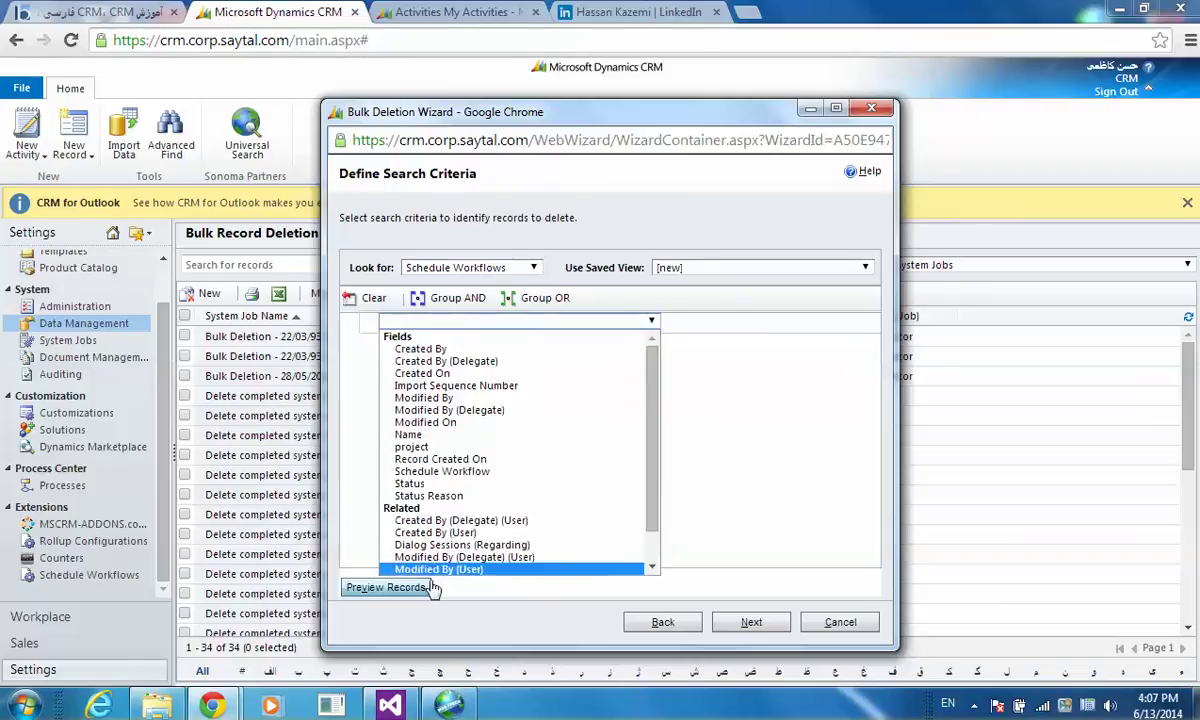
scroll(656, 565, "down", 1)
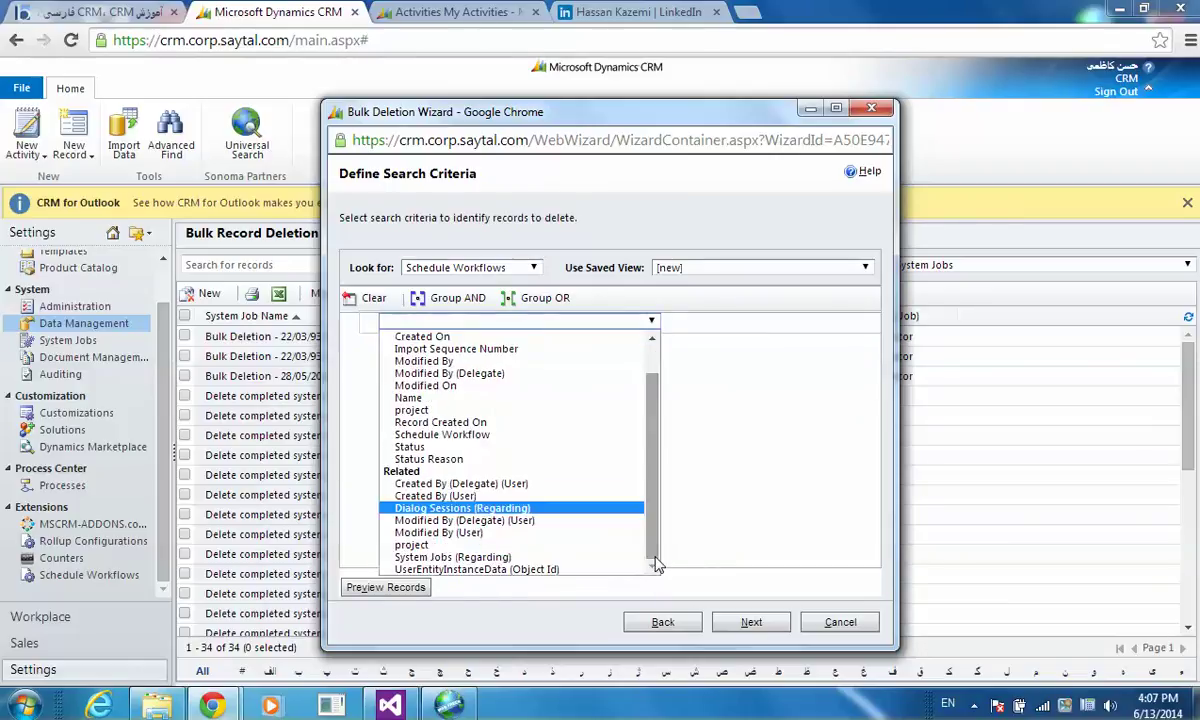
left_click(587, 546)
left_click(470, 370)
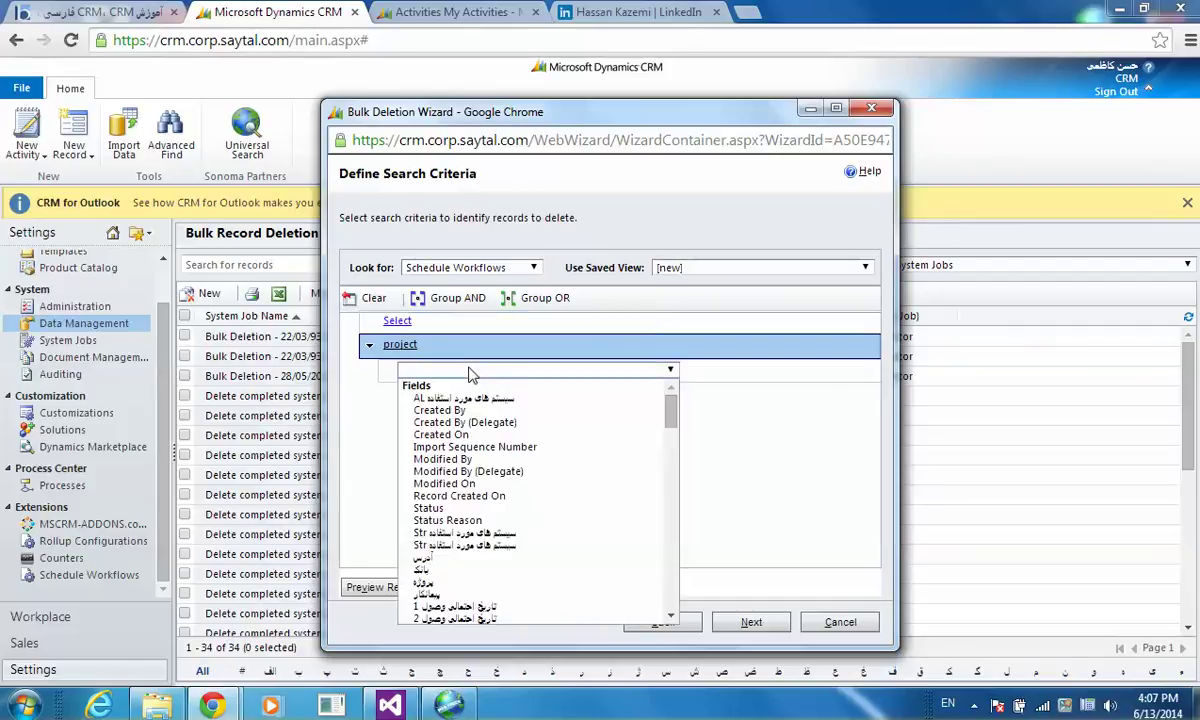
left_click(445, 509)
left_click(690, 368)
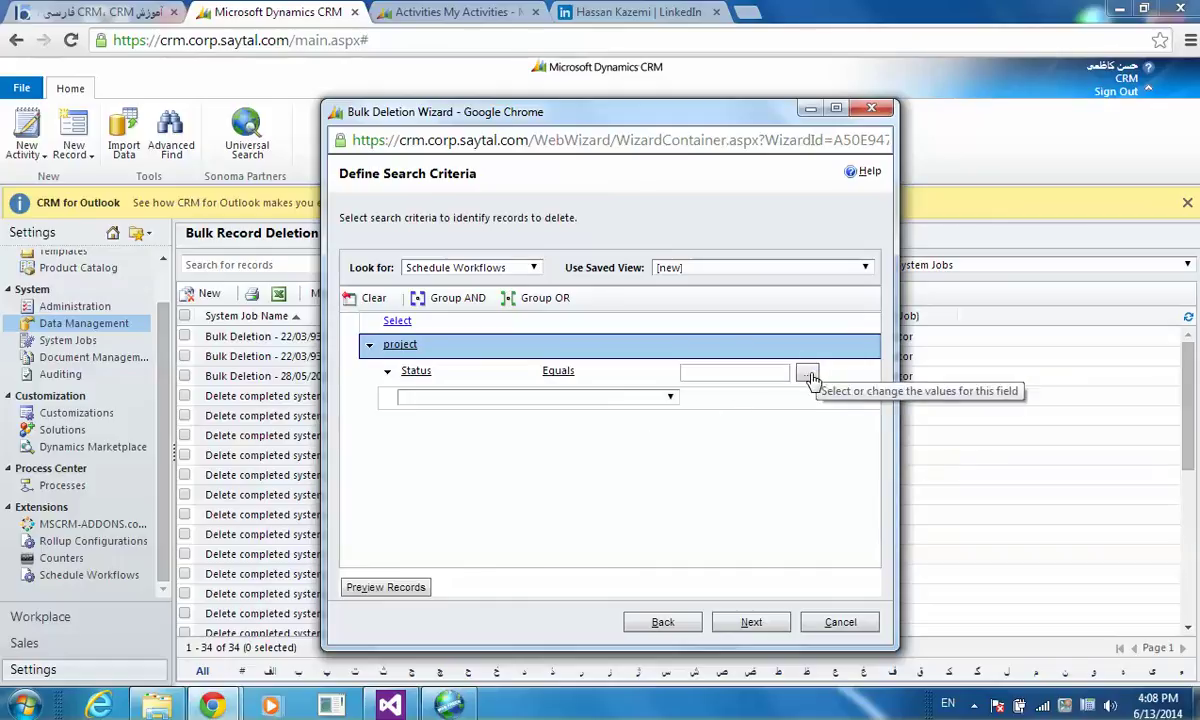
left_click(810, 377)
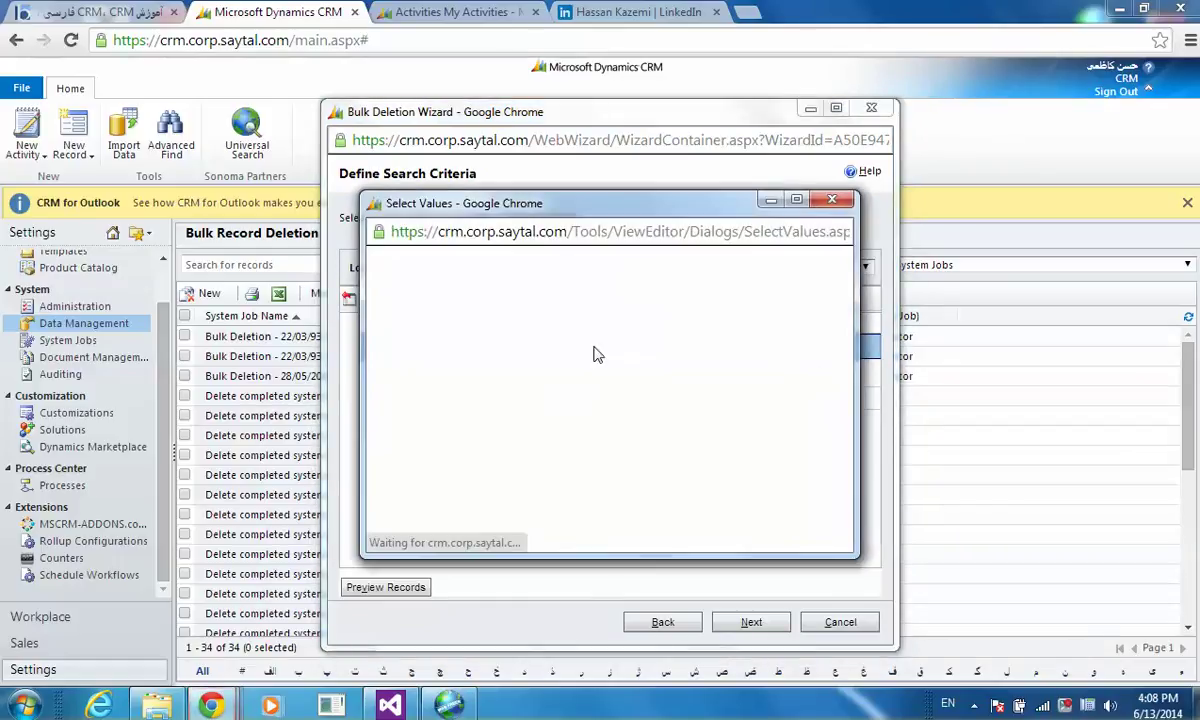
Select Active as the project Status value and confirm it
left_click(423, 357)
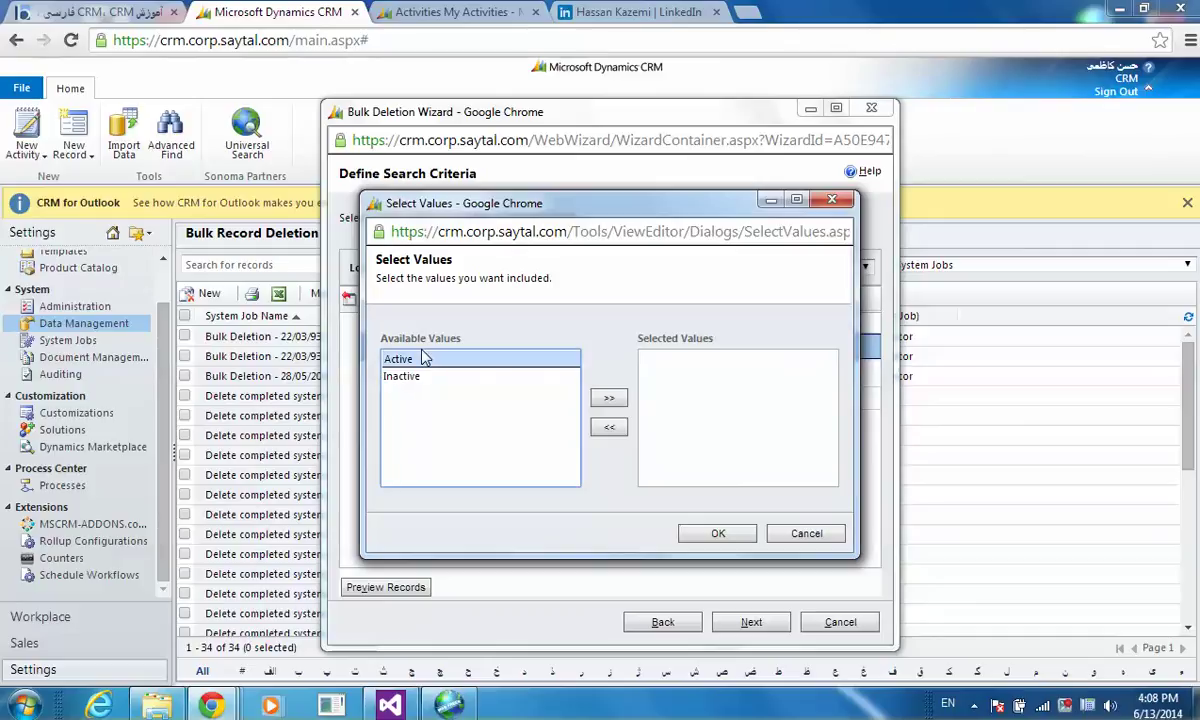
double_click(433, 364)
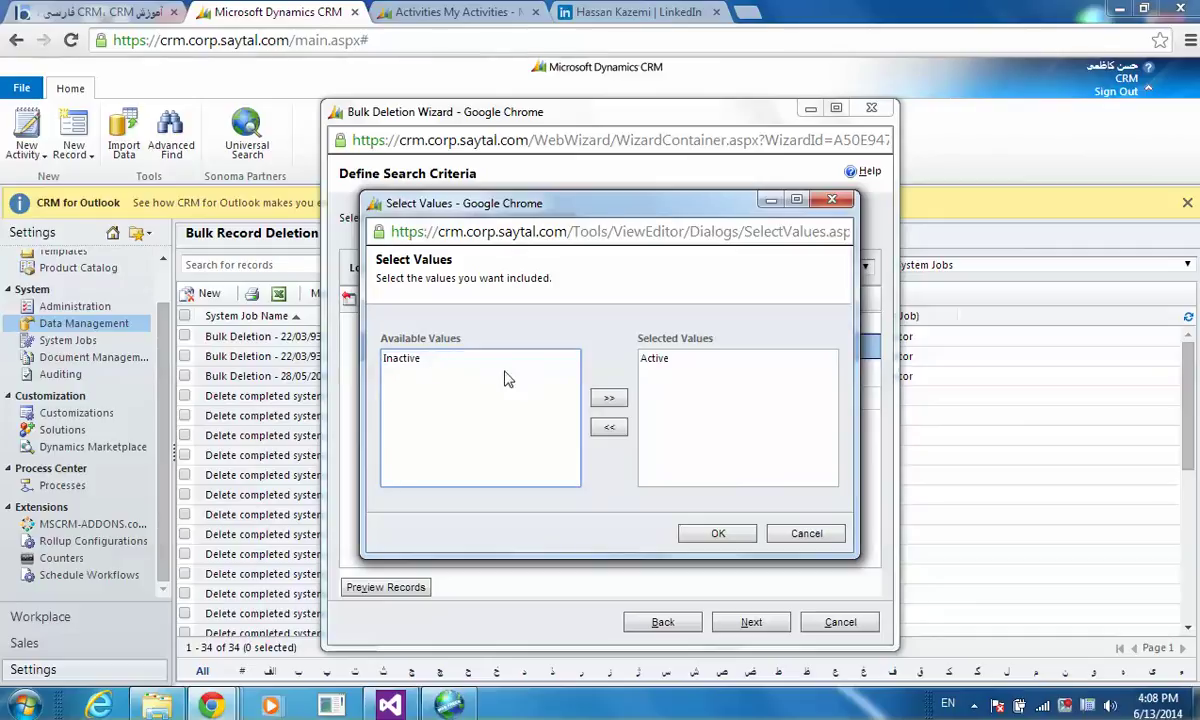
left_click(716, 533)
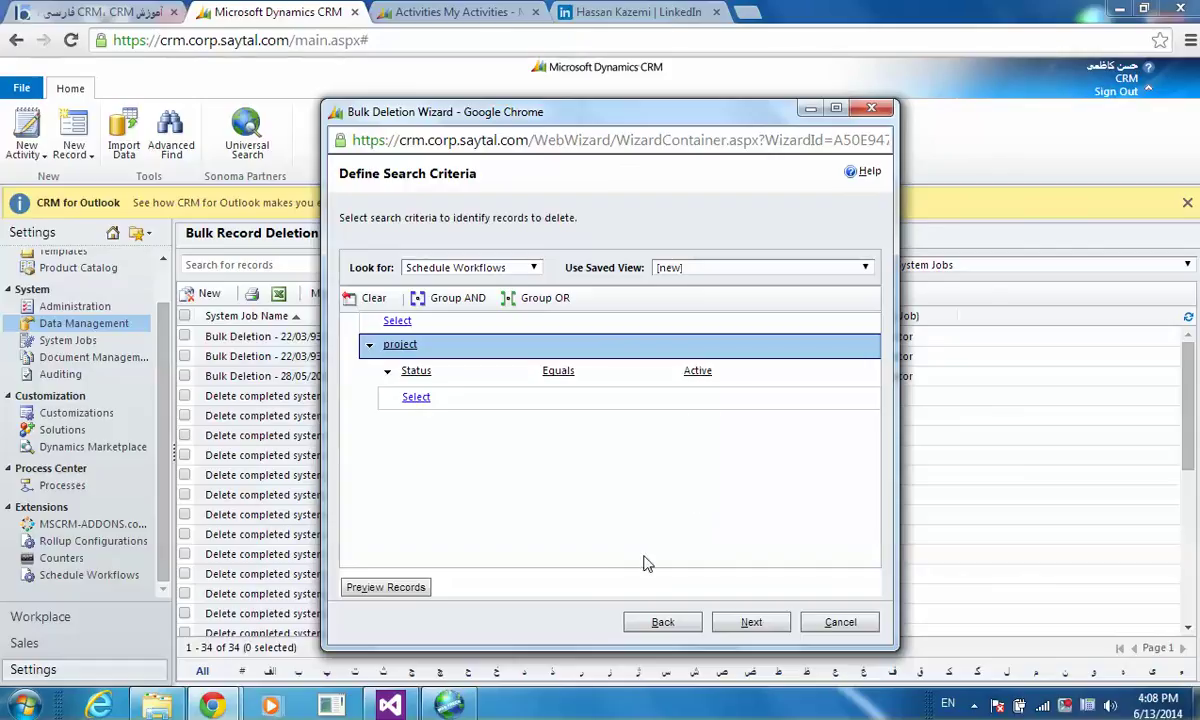
Make the deletion job recur every 1 day from 6/13/2014 at 5:38 AM
left_click(750, 622)
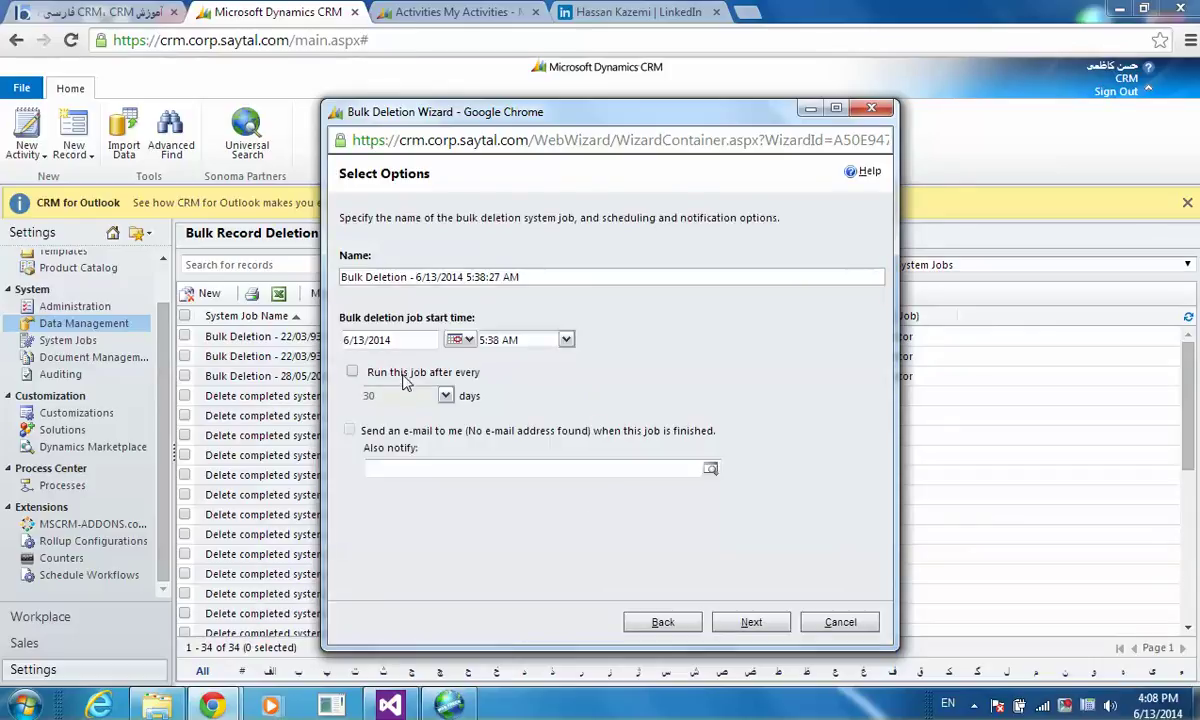
left_click(380, 370)
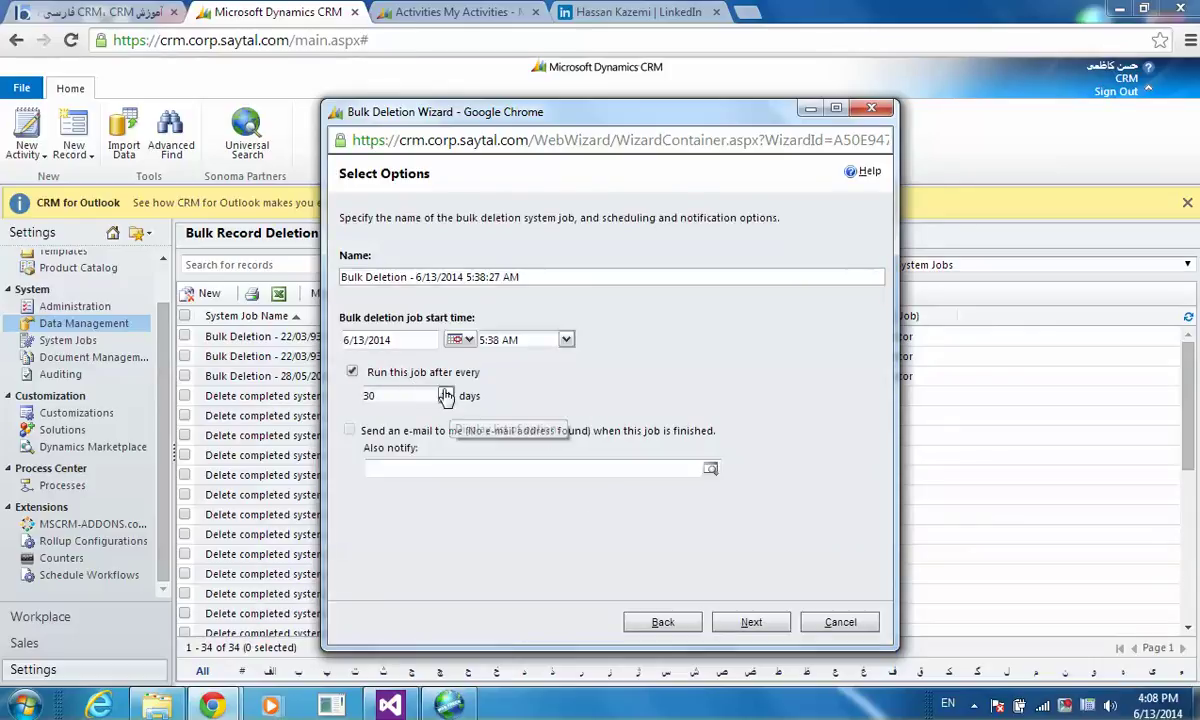
left_click(418, 400)
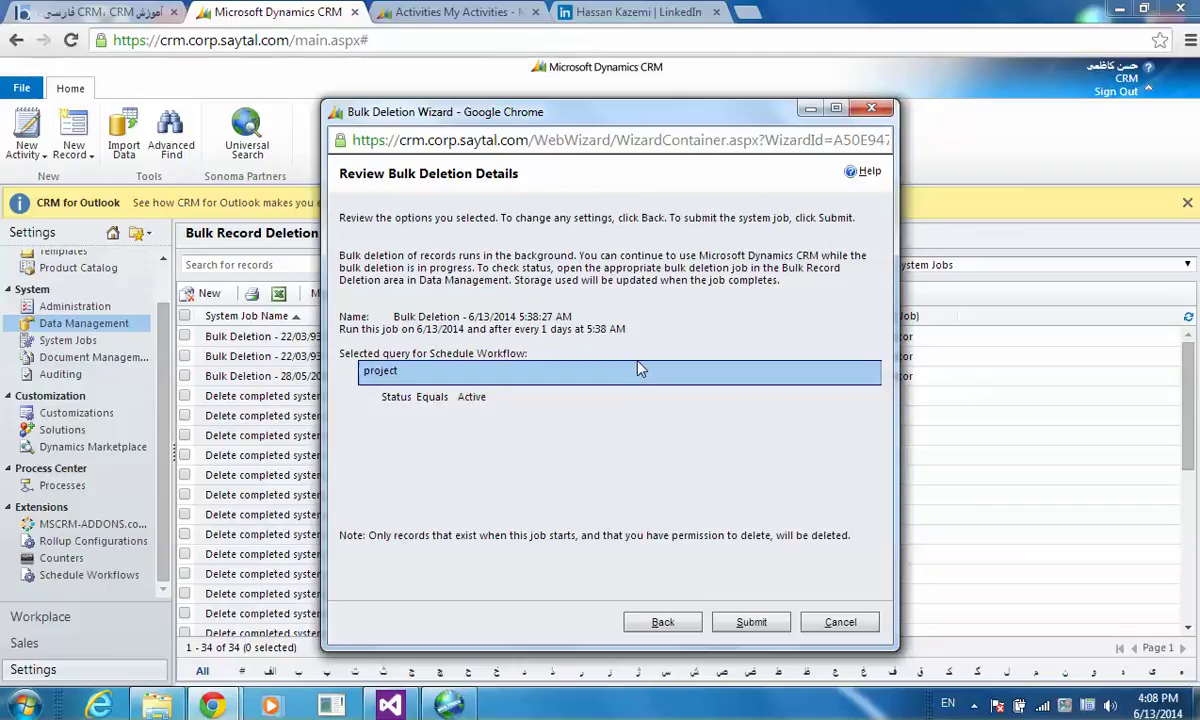
Close the wizard without submitting and show My Activities with the 'scheduled task - test1' tasks
left_click(873, 110)
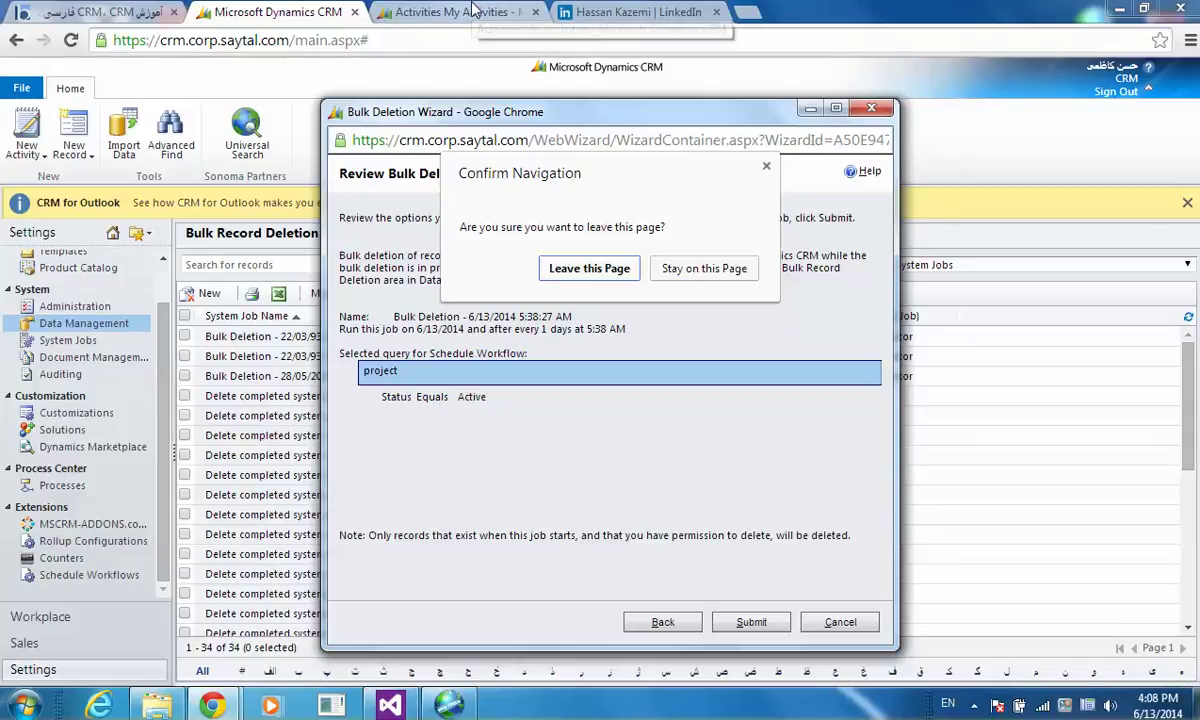
left_click(590, 268)
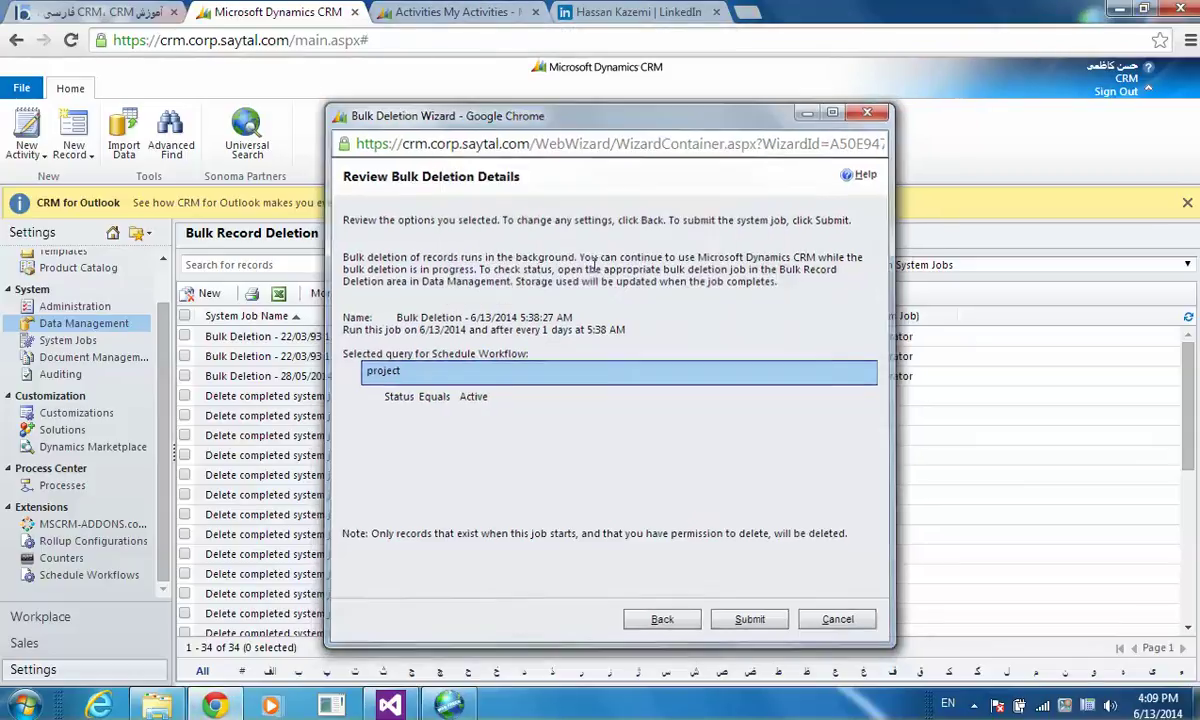
left_click(495, 10)
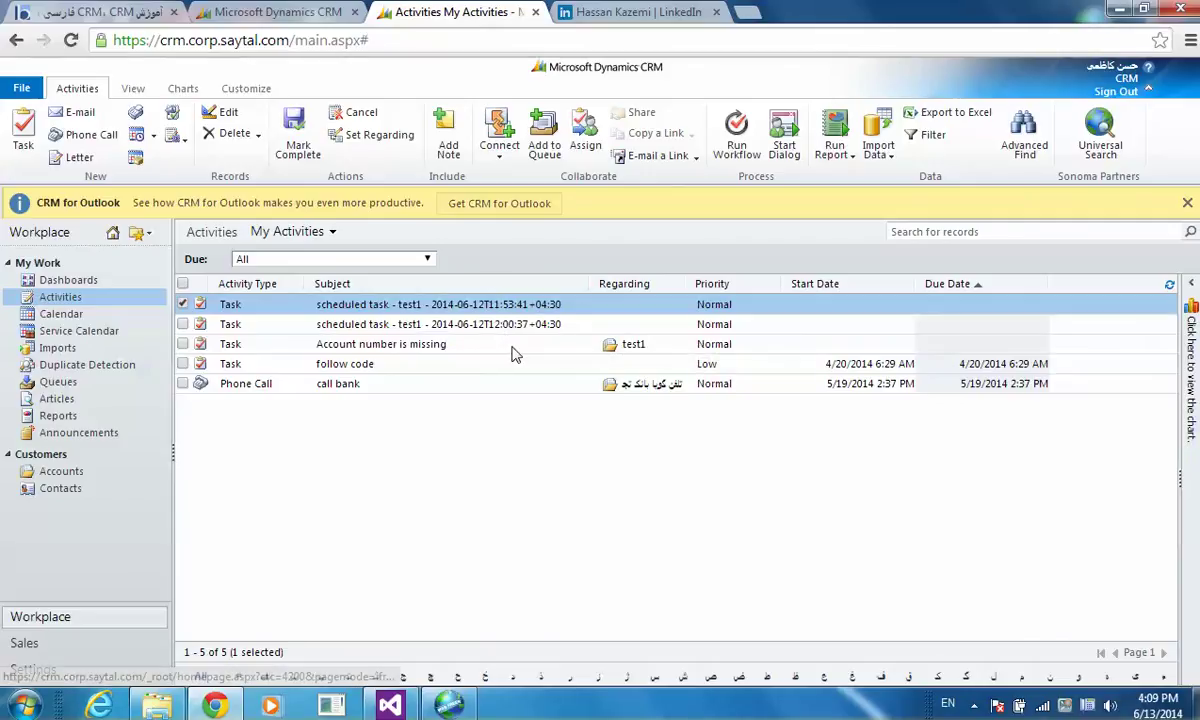
left_click_drag(512, 345, 737, 517)
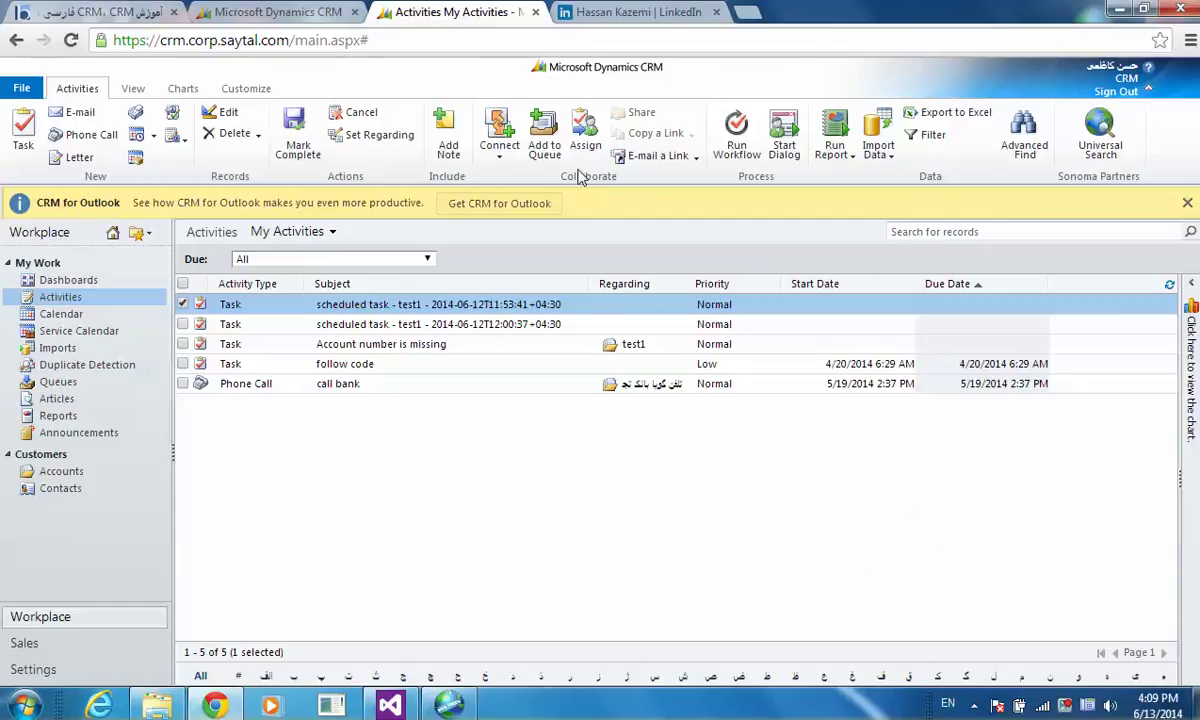
Switch from CRM to the Blogfa blog, then to the LinkedIn profile
left_click(72, 16)
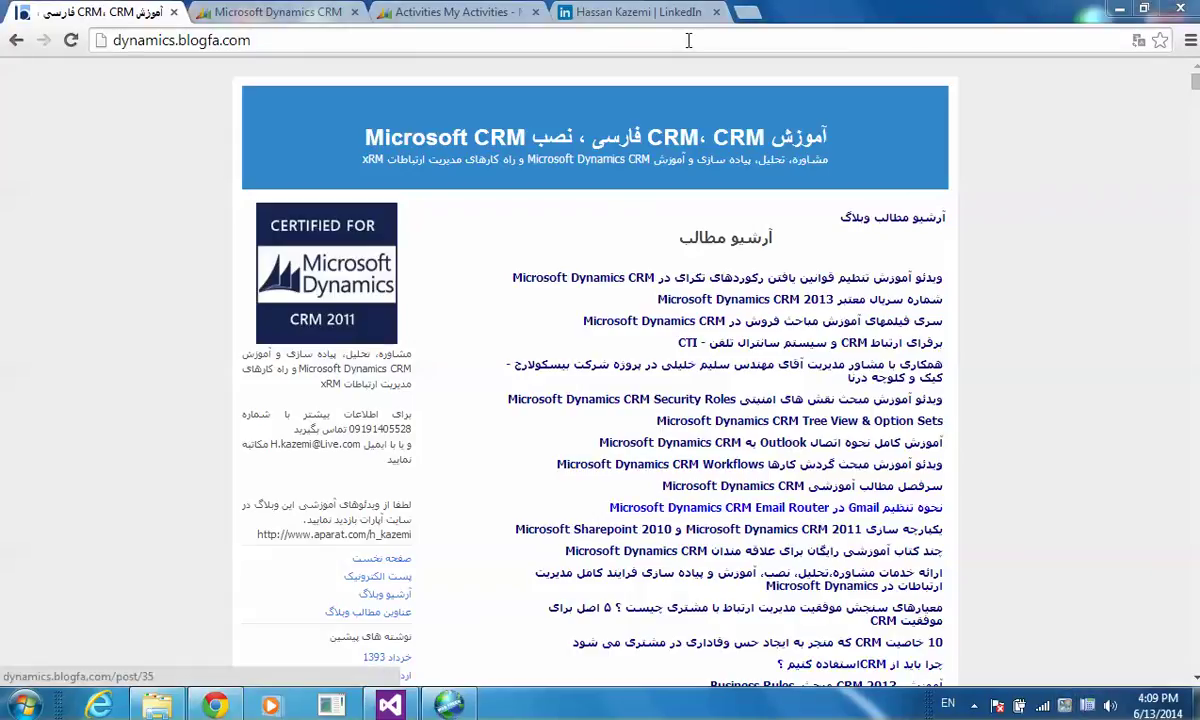
left_click(603, 11)
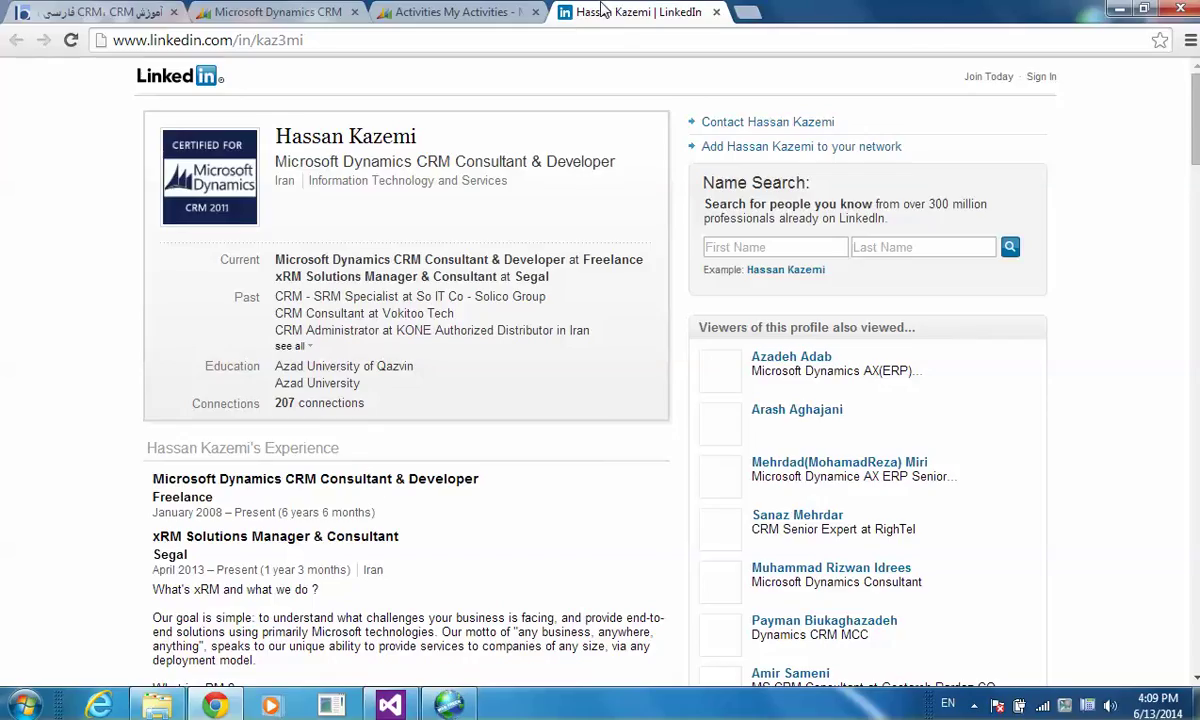